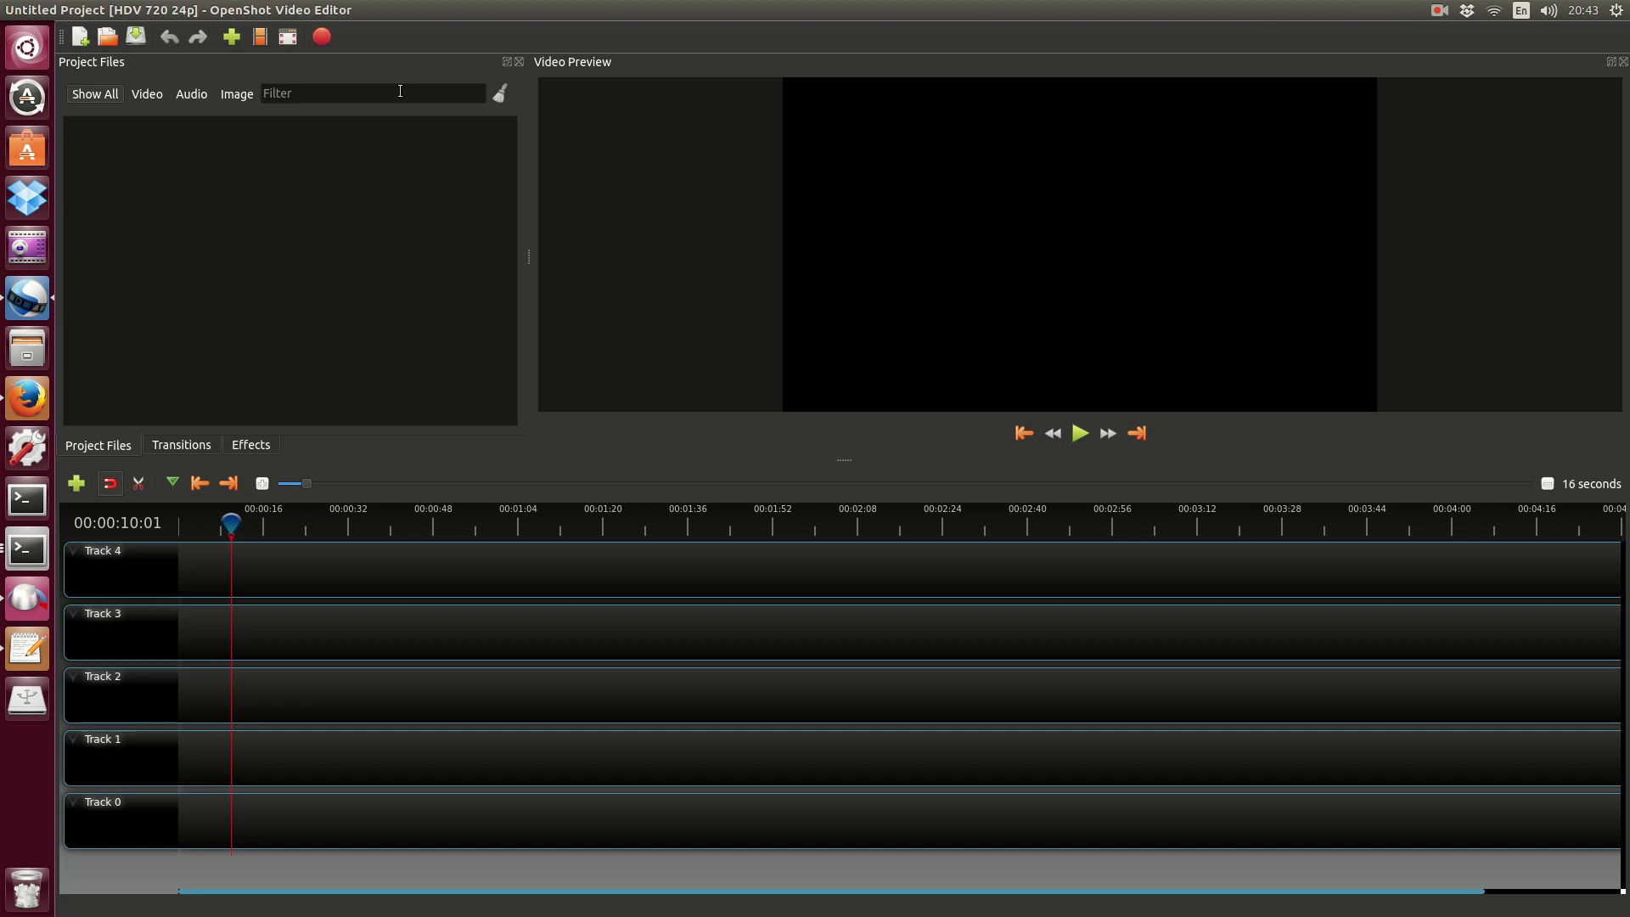
# Check the OpenShot version details, dismiss them and minimize the video editor.
pyautogui.click(212, 11)
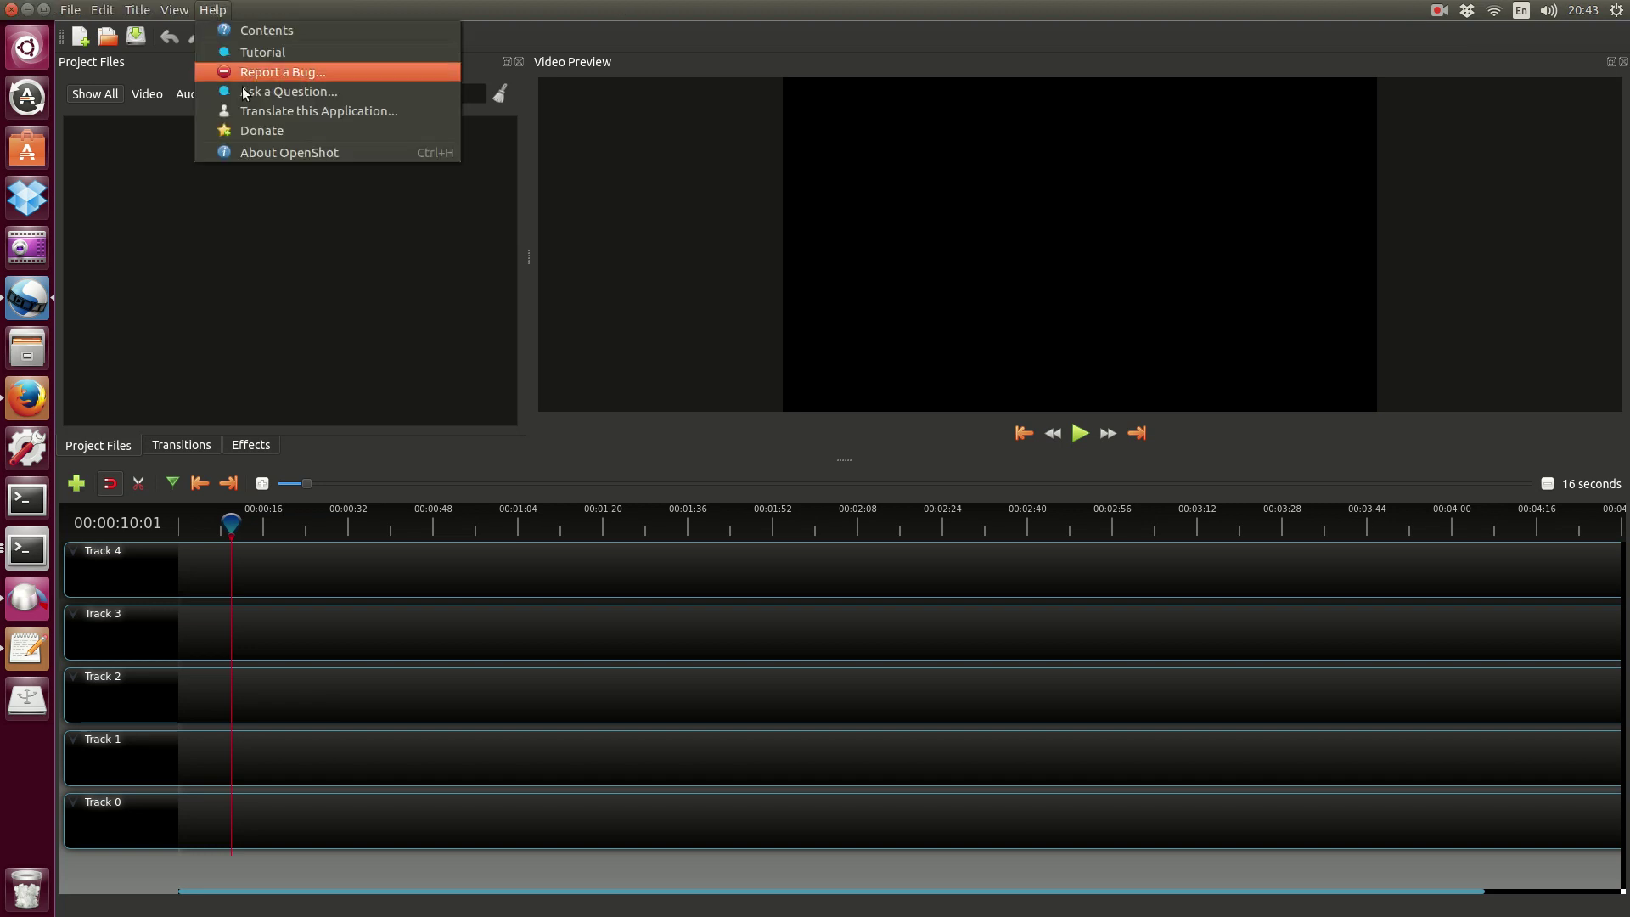
pyautogui.click(275, 157)
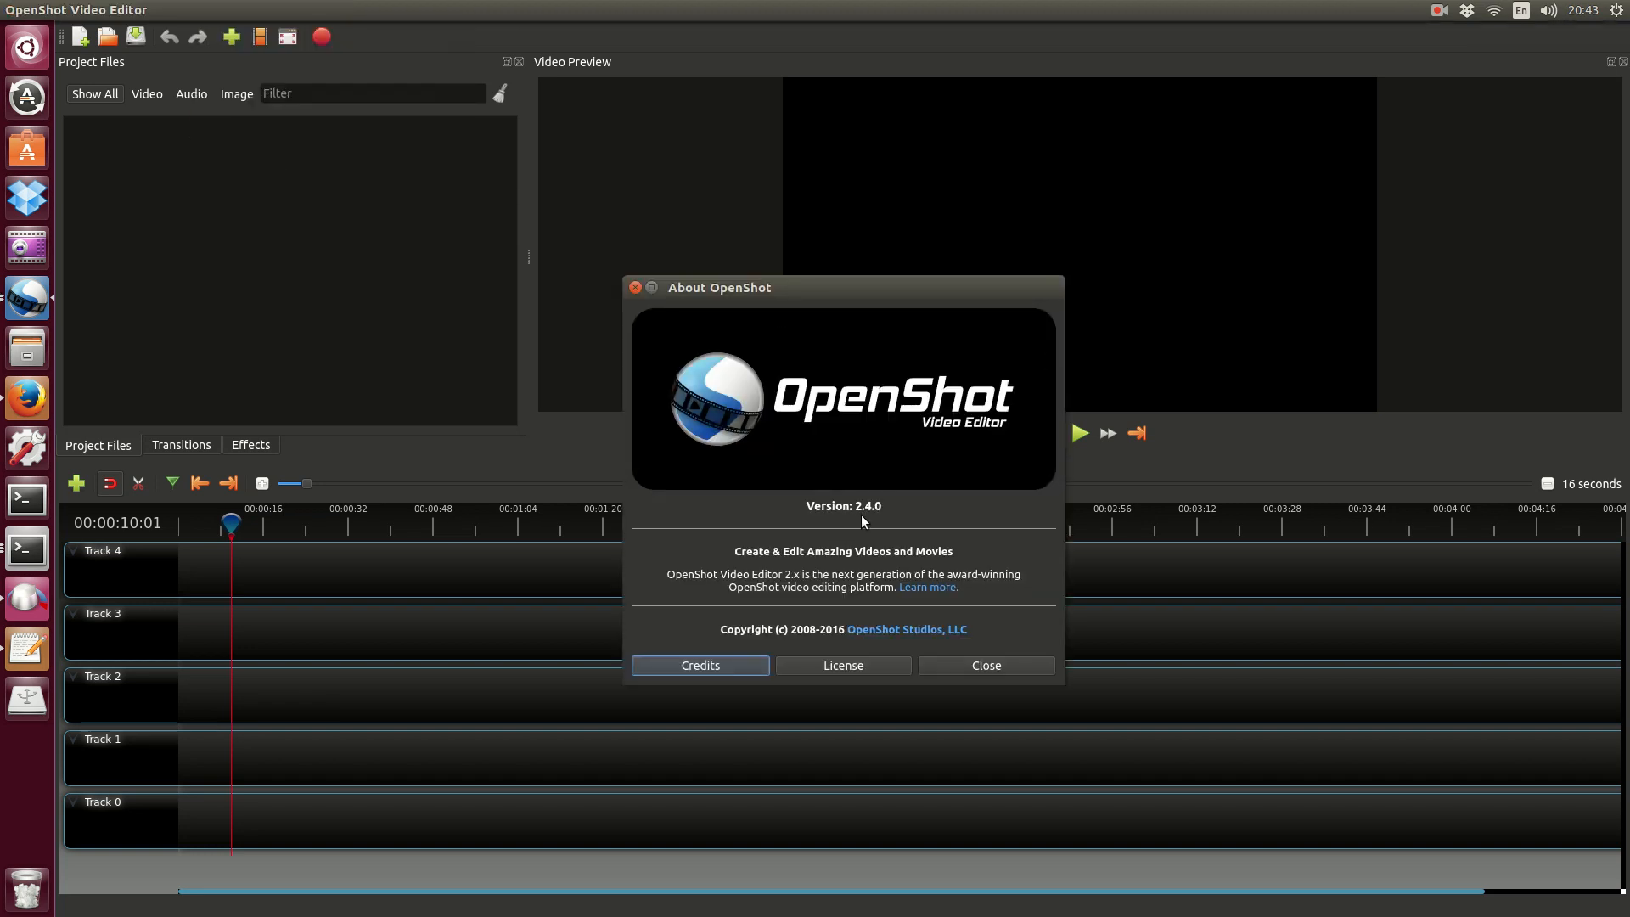
pyautogui.click(988, 668)
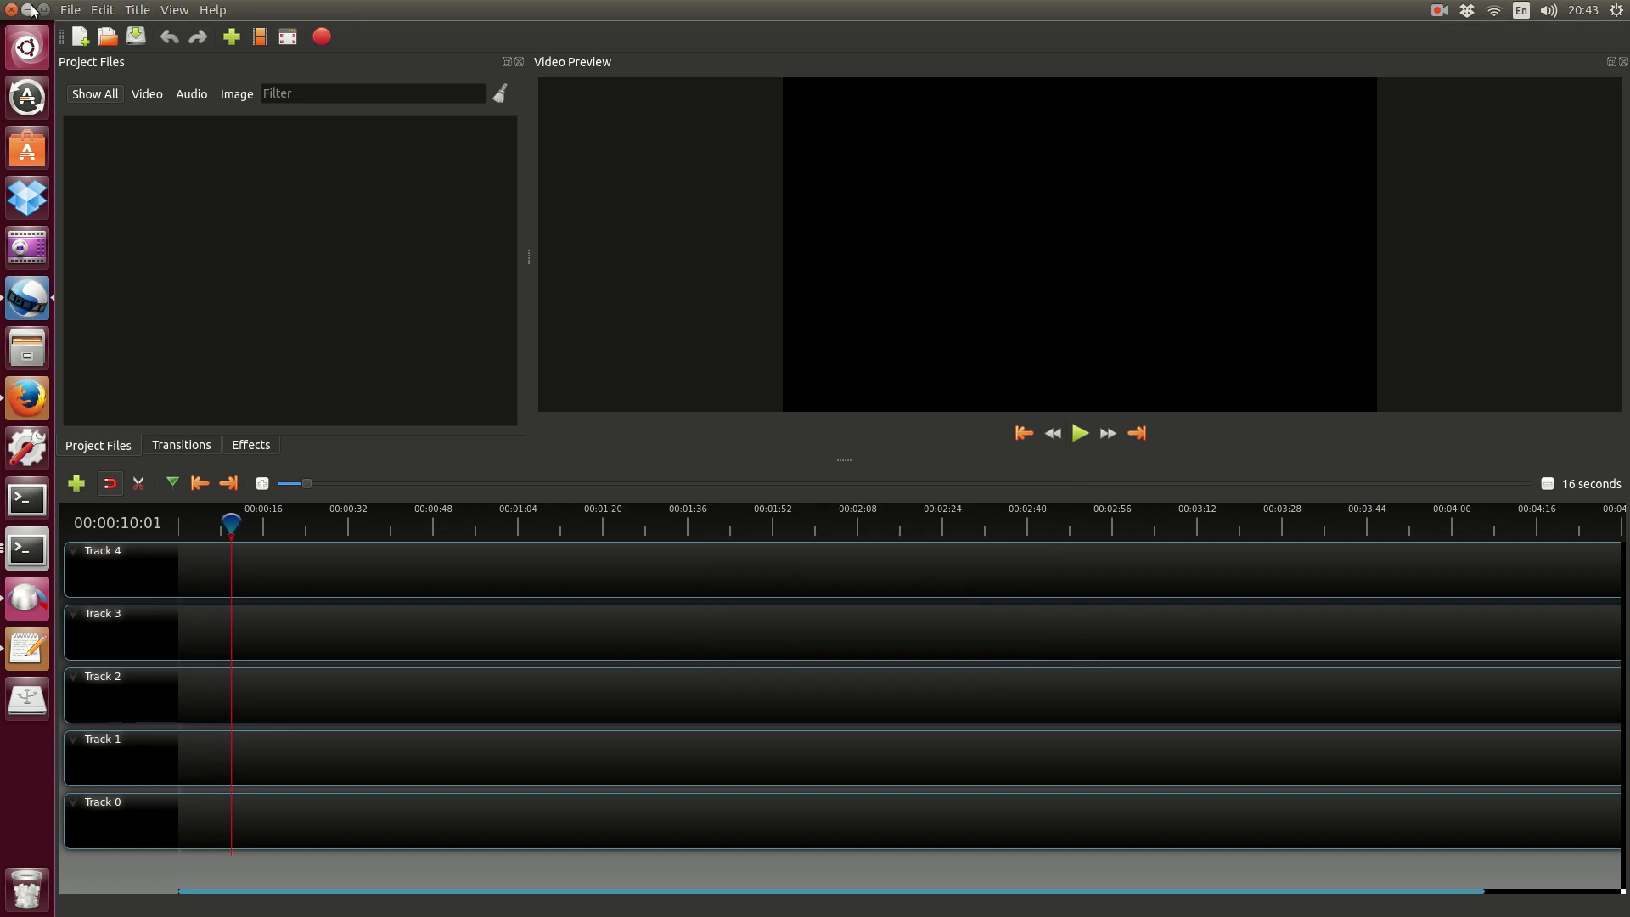
pyautogui.click(29, 10)
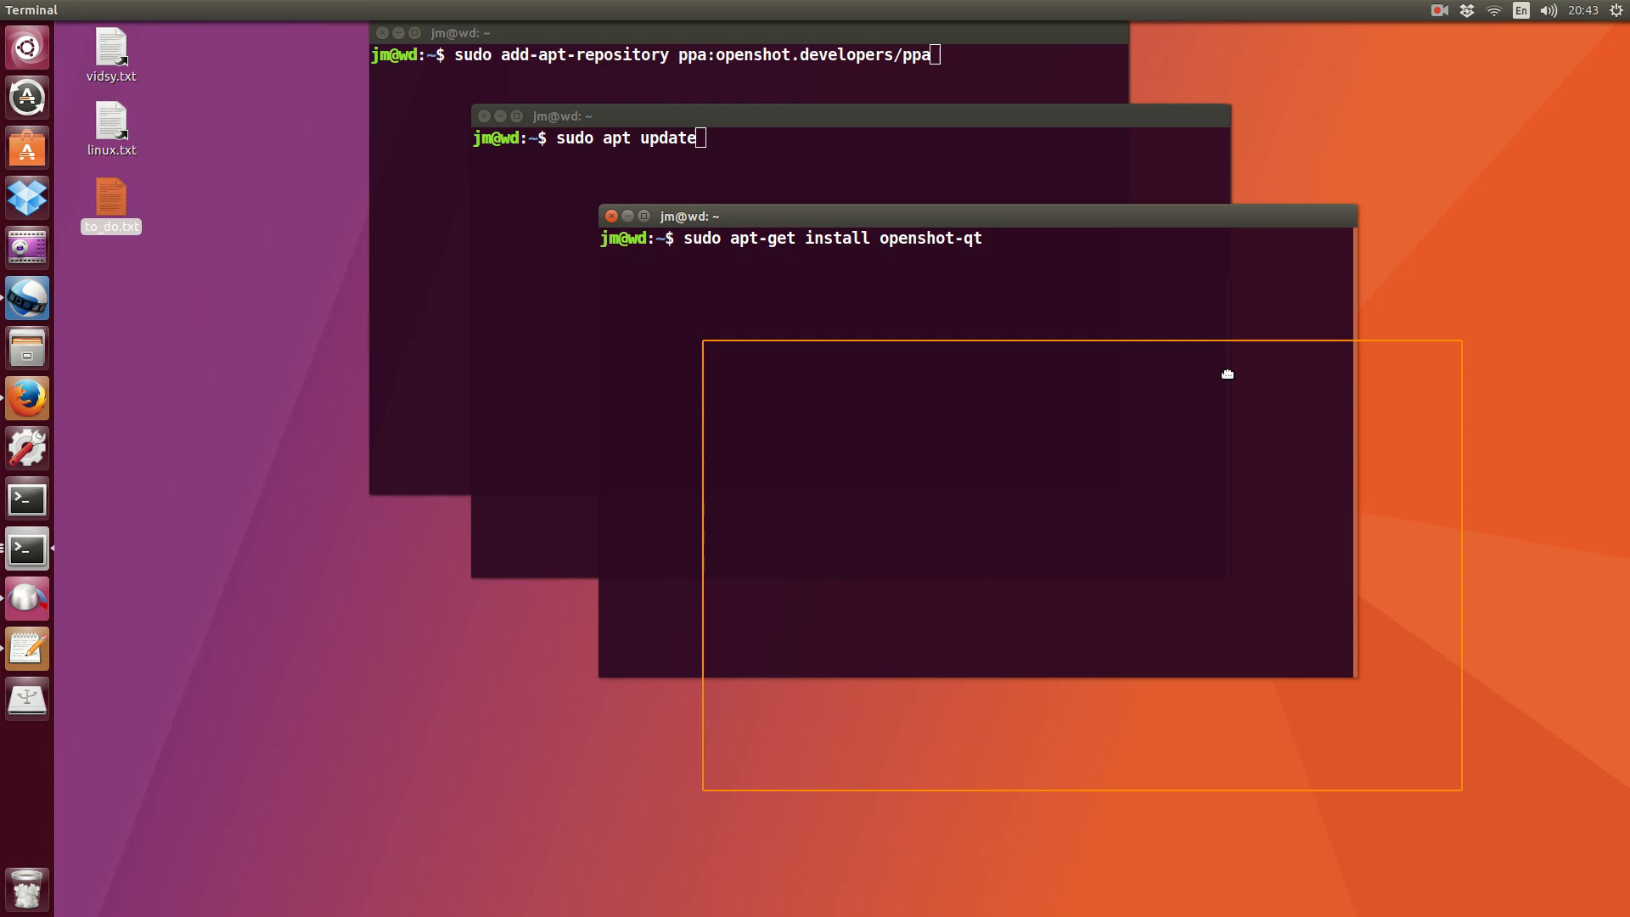
# Cascade the install, update and repository terminals down and right across the desktop.
pyautogui.moveTo(1112, 220); pyautogui.dragTo(1239, 359)
pyautogui.moveTo(1008, 126); pyautogui.dragTo(1137, 275)
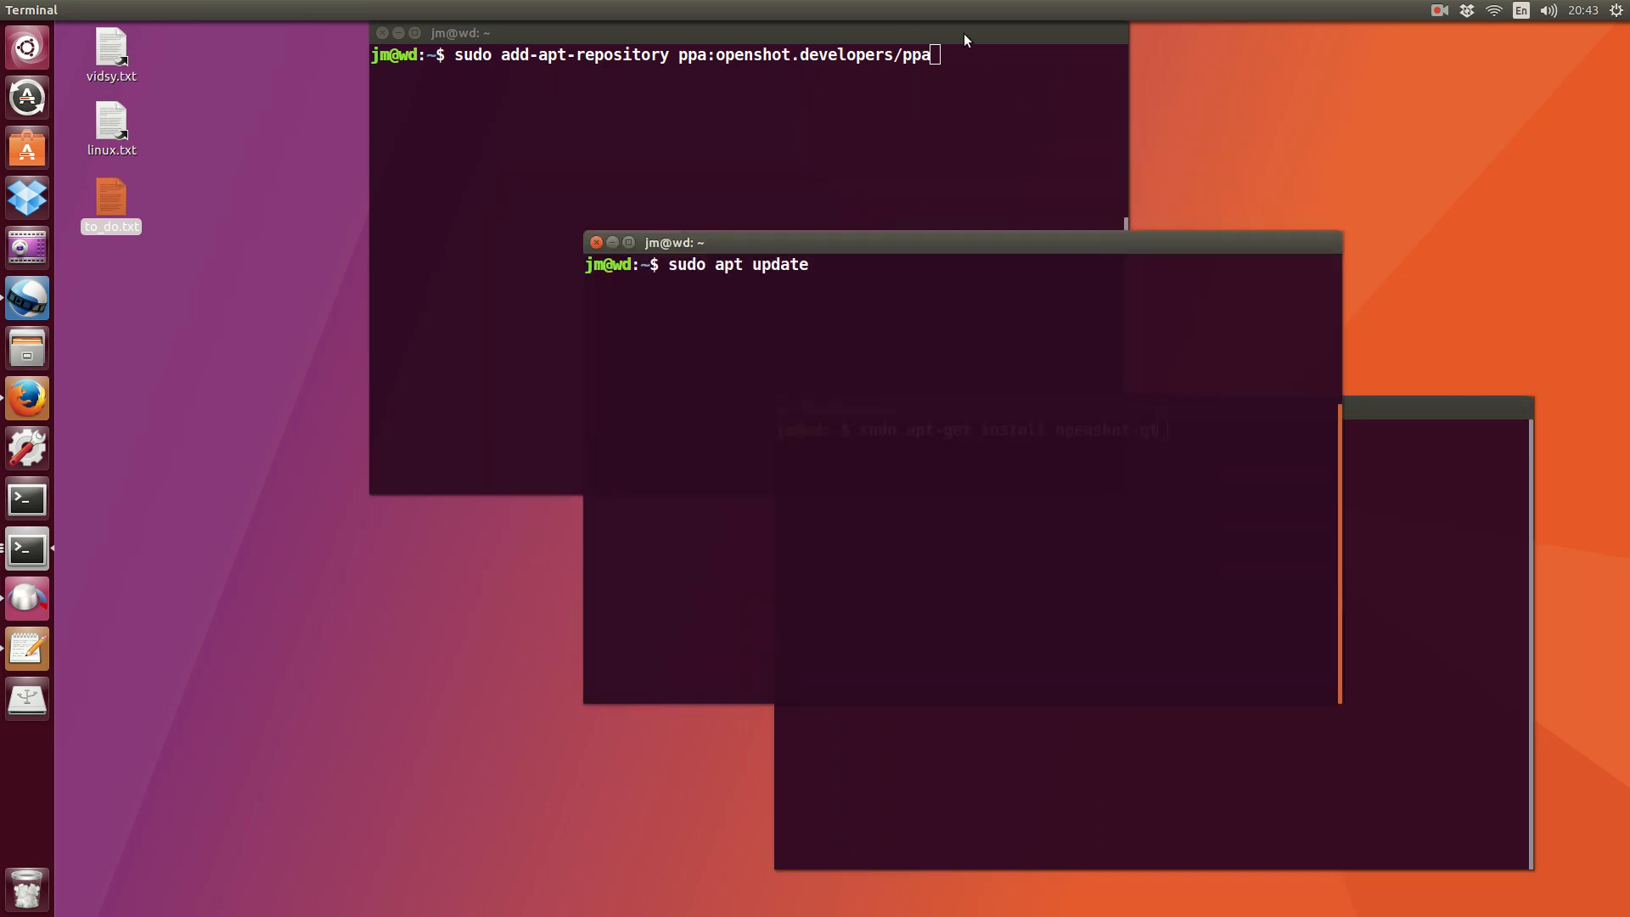
pyautogui.moveTo(965, 33); pyautogui.dragTo(1033, 140)
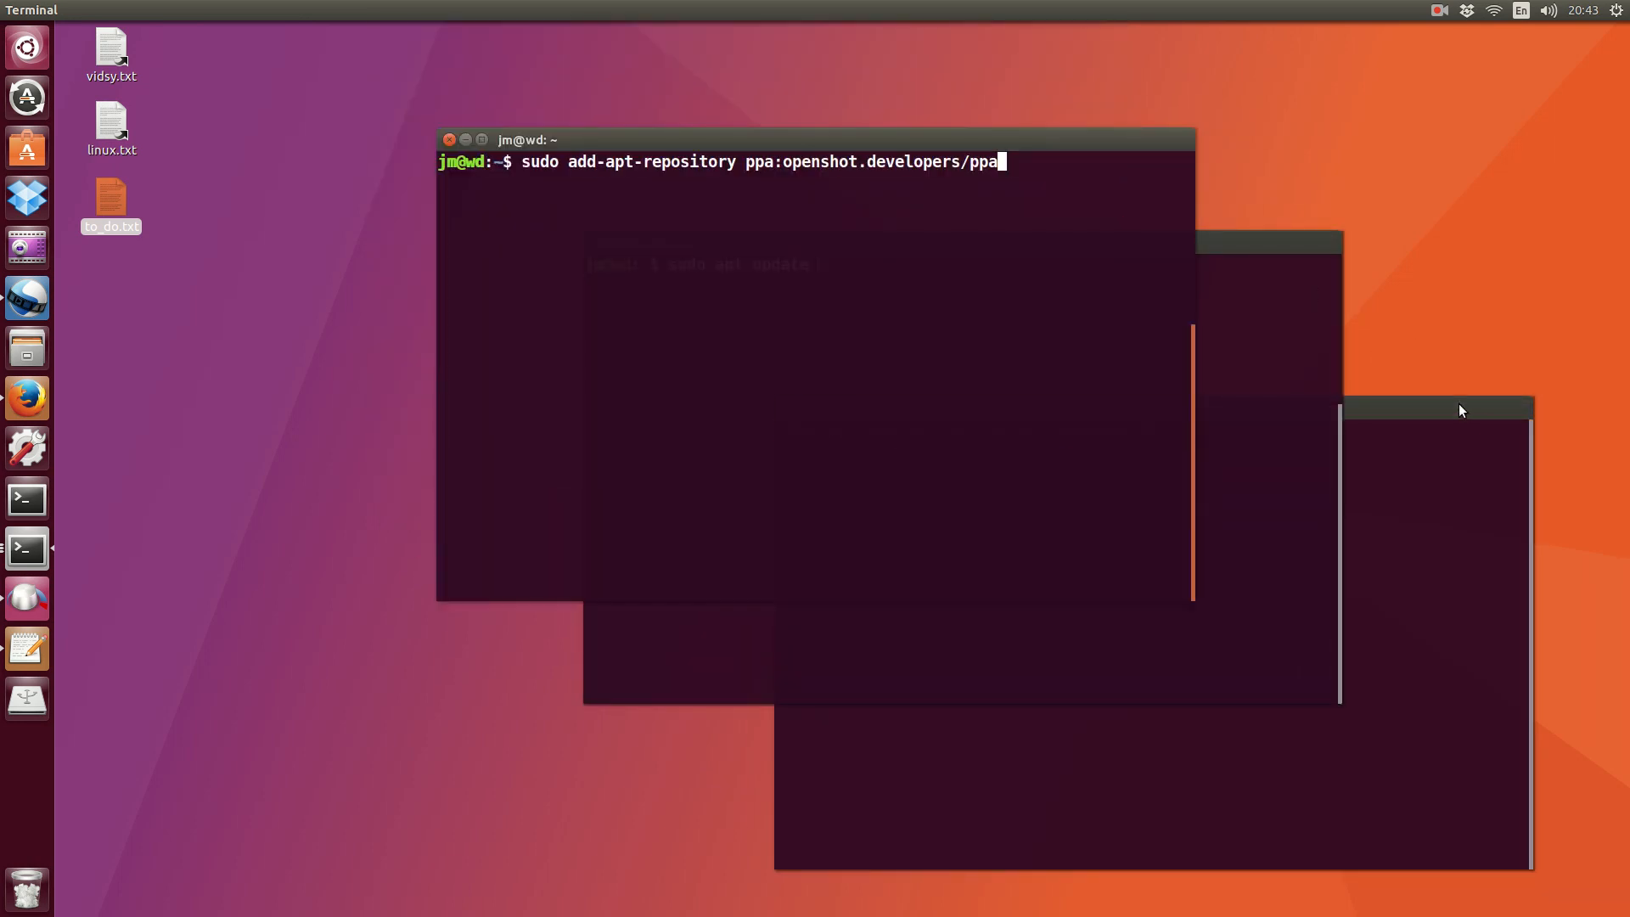
# Raise each terminal in turn and highlight the -qt ending of the openshot-qt package name.
pyautogui.click(1459, 406)
pyautogui.click(1280, 248)
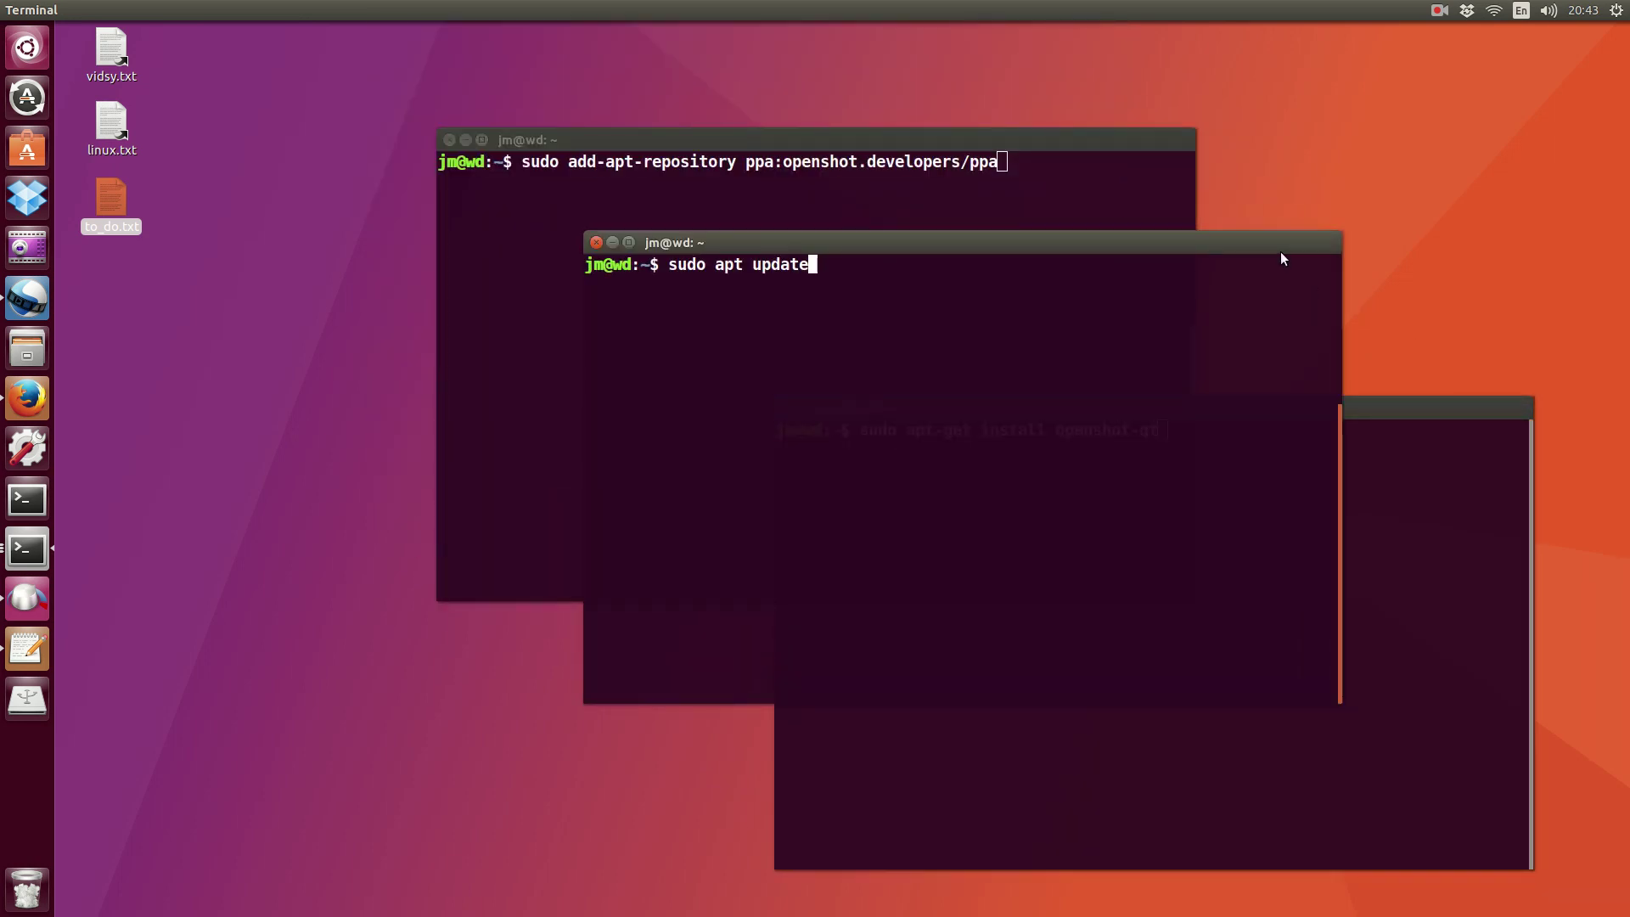
pyautogui.click(1364, 406)
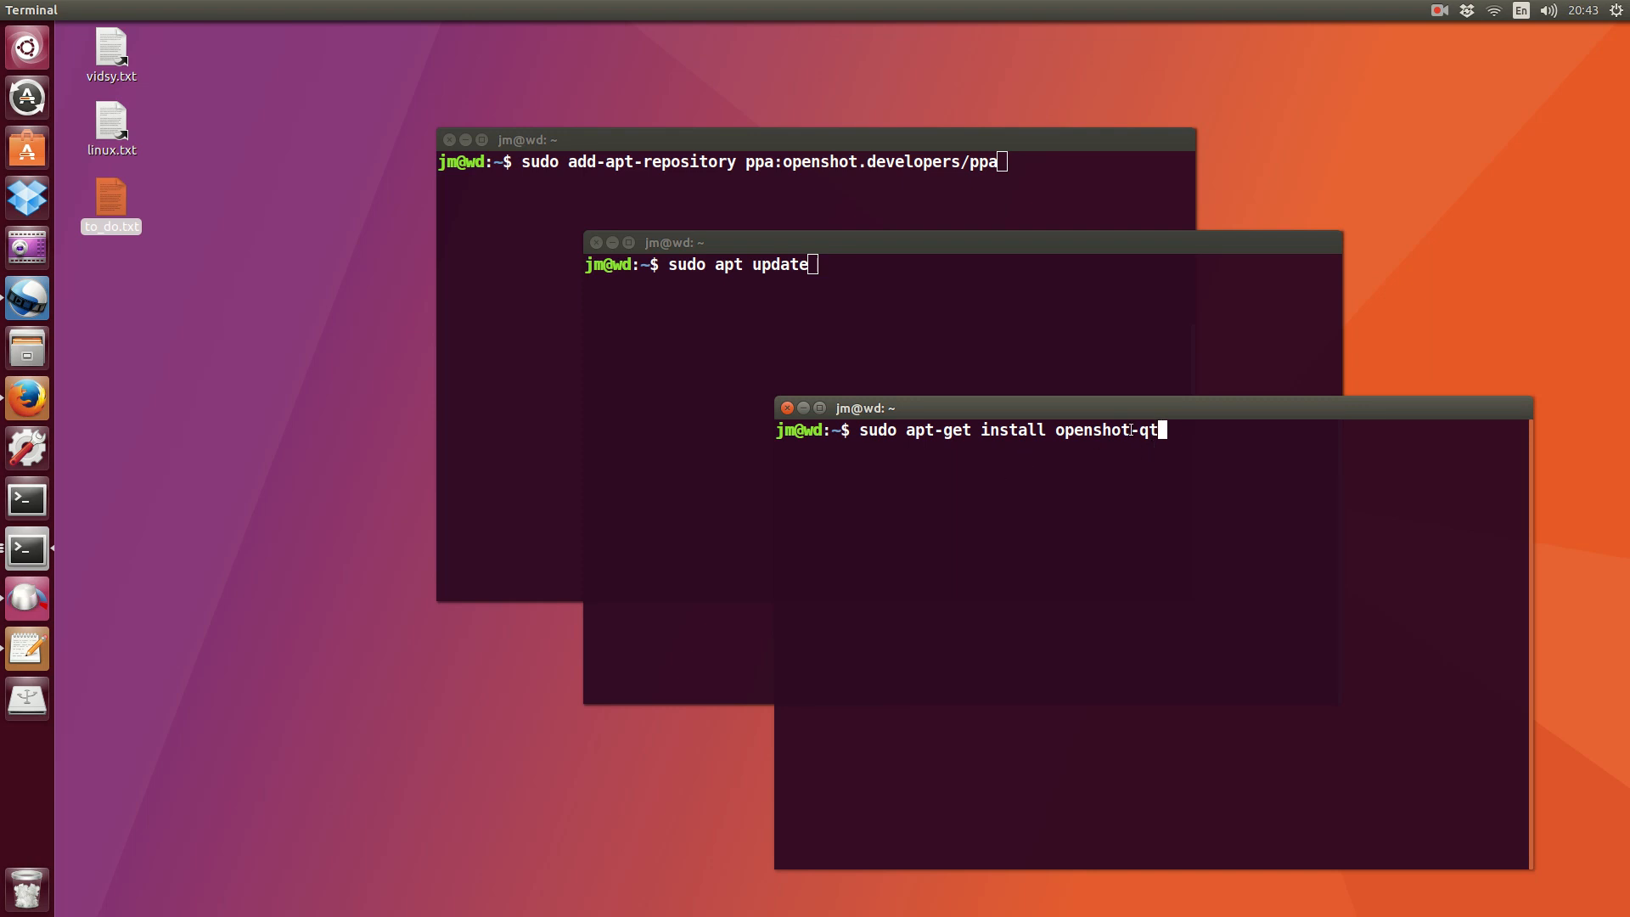
pyautogui.moveTo(1131, 434); pyautogui.dragTo(1154, 434)
# Run add-apt-repository for the OpenShot developers PPA, confirm it, and raise the update terminal.
pyautogui.click(955, 190)
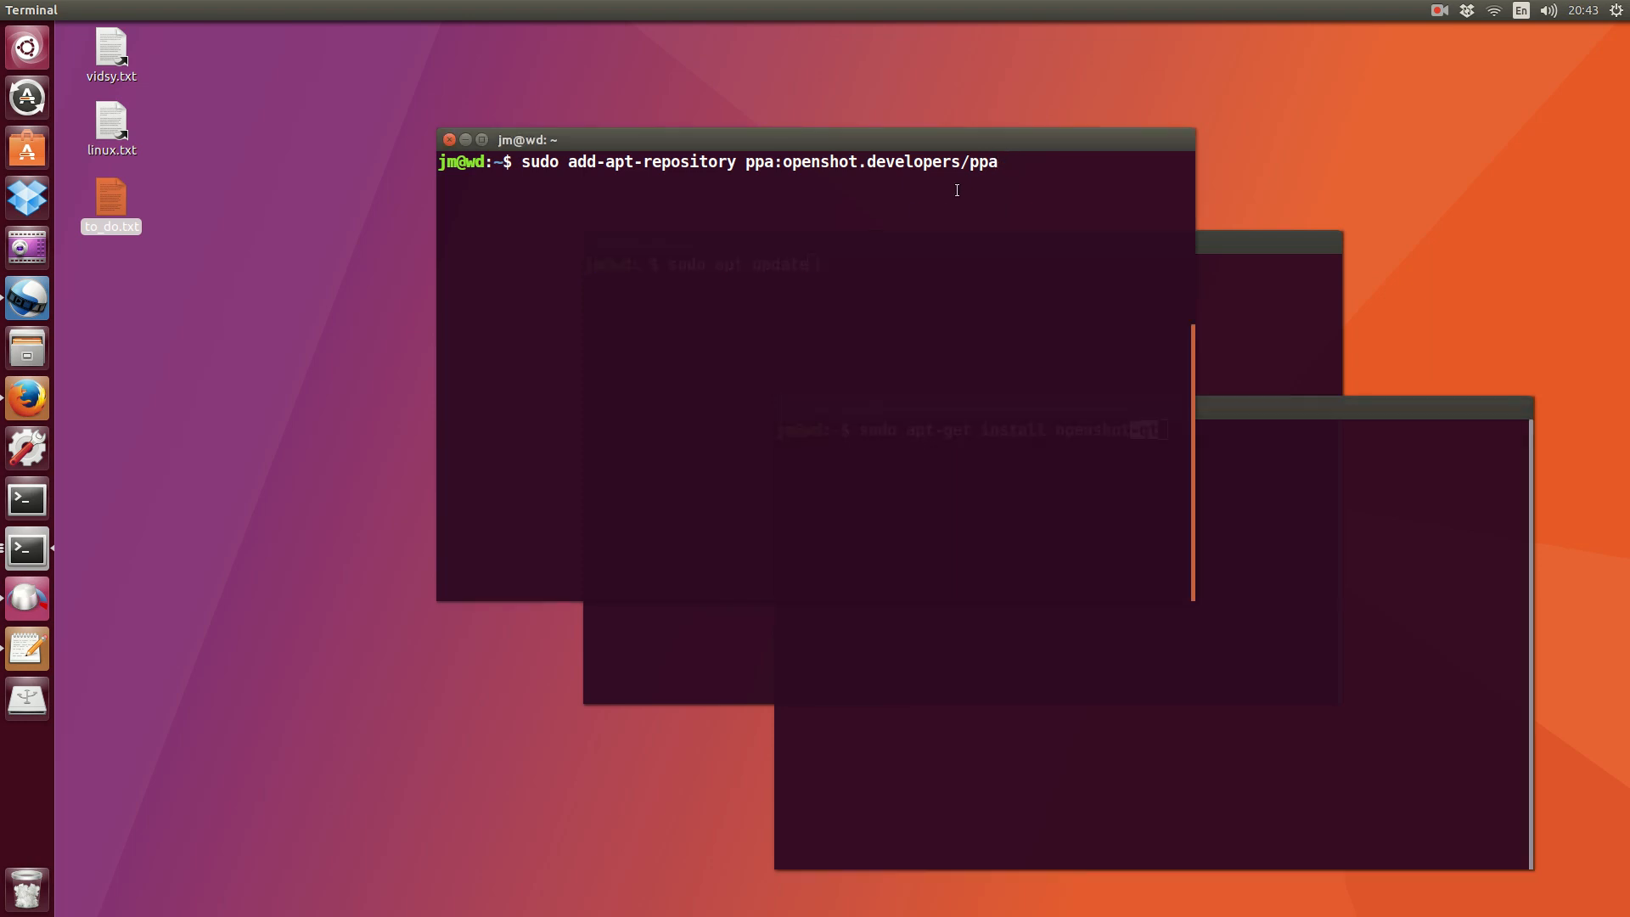
pyautogui.press('Return')
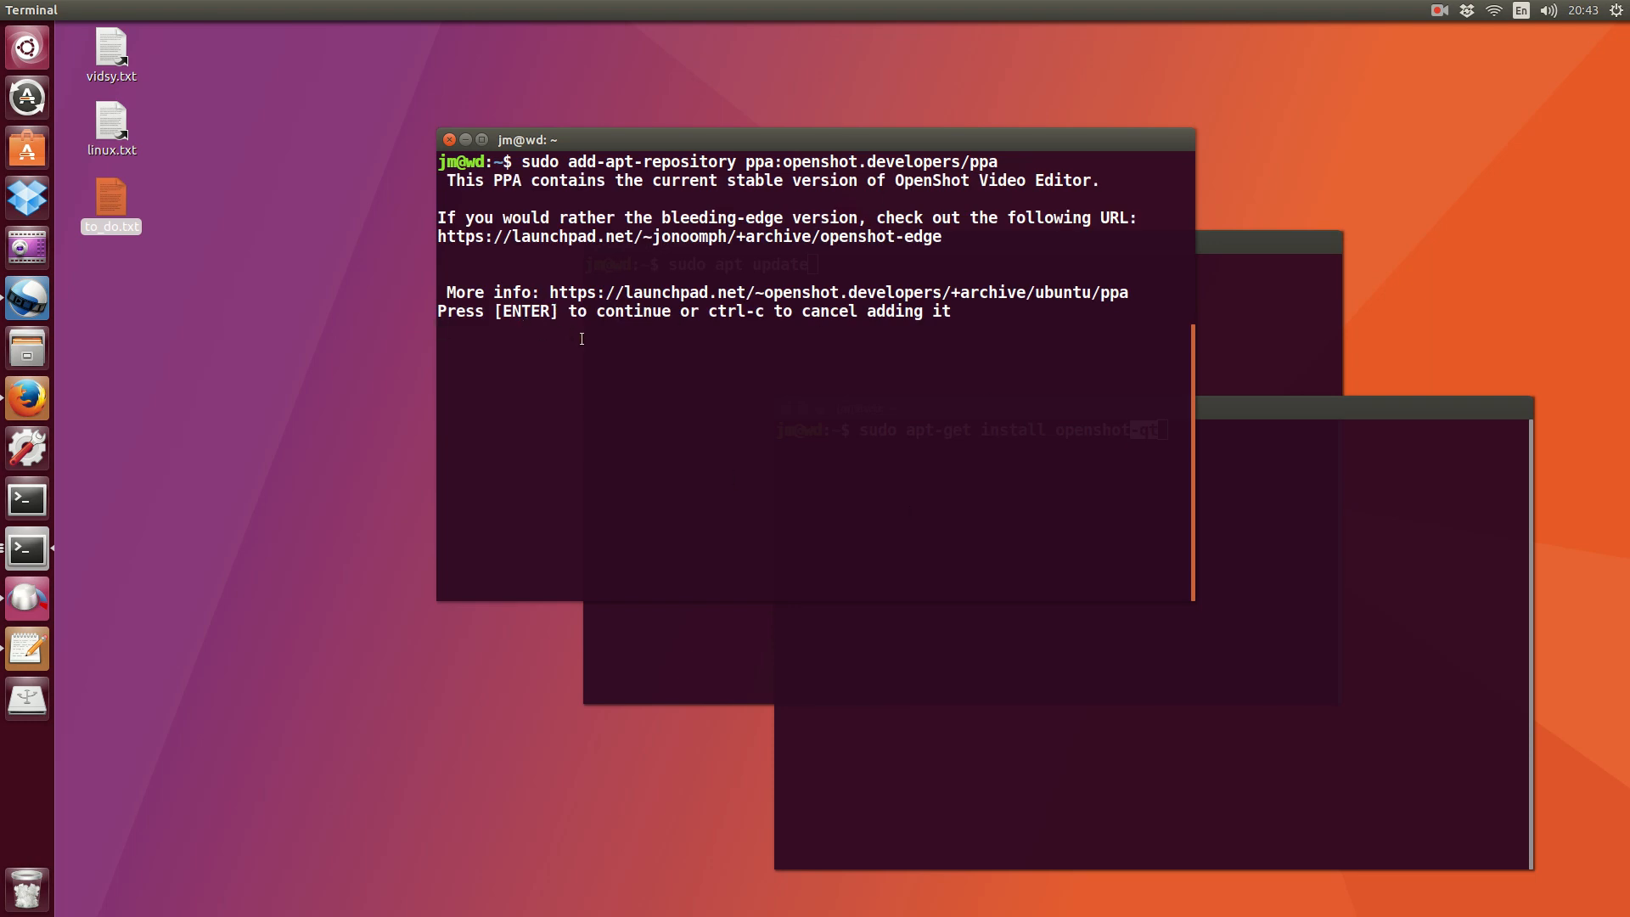
pyautogui.press('Return')
pyautogui.click(674, 644)
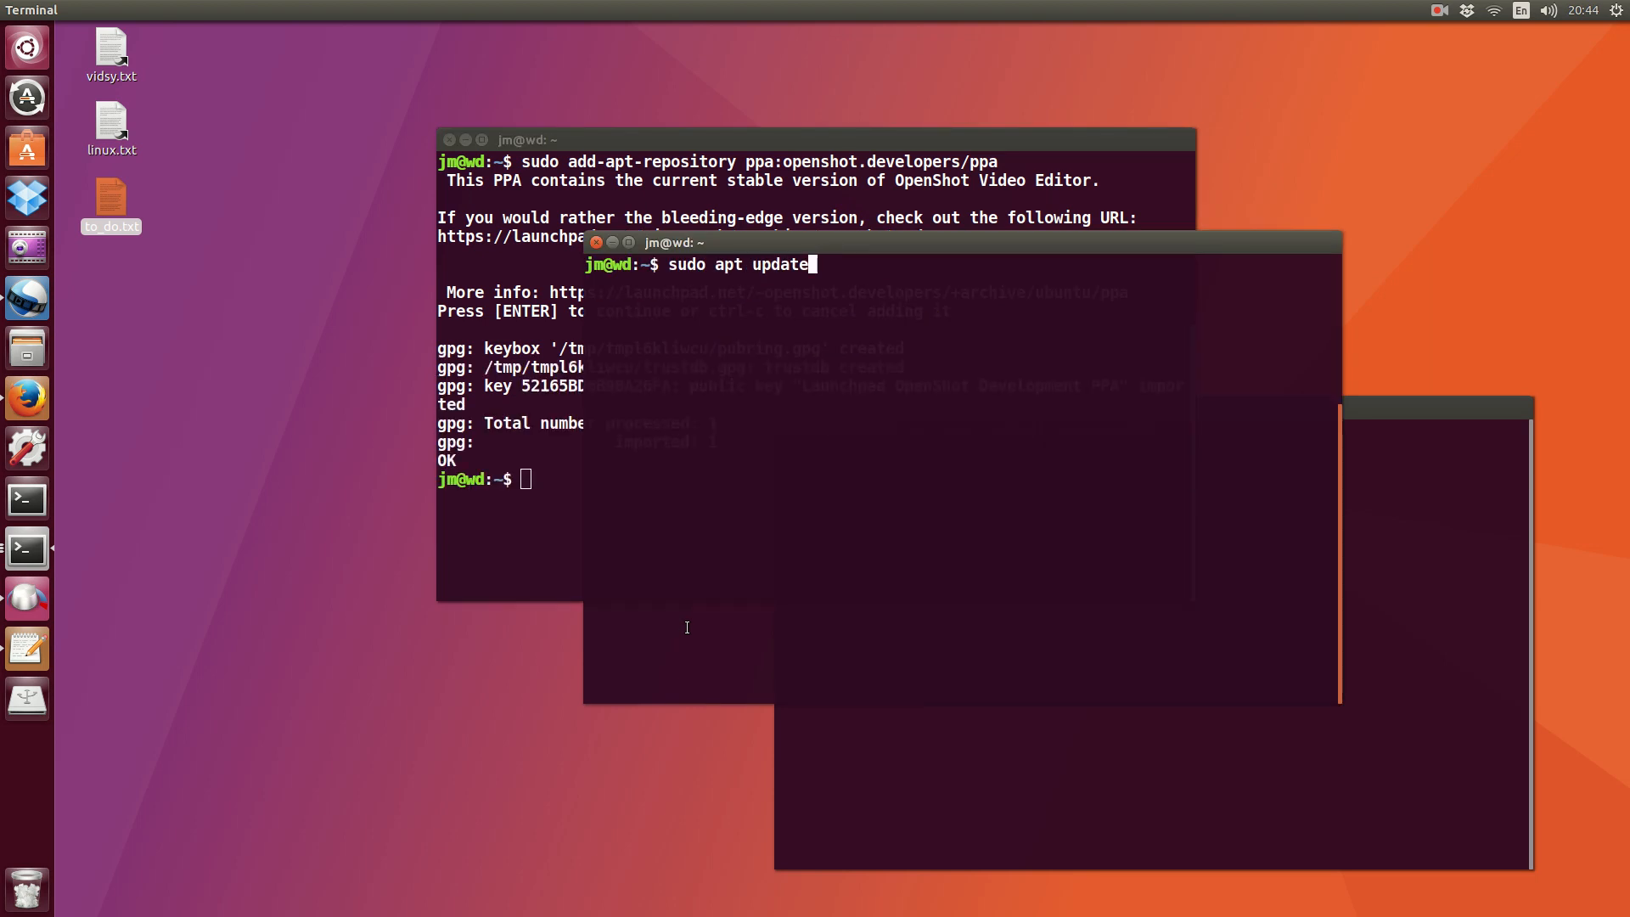
# Run sudo apt update and bring the openshot-qt install terminal to the front.
pyautogui.press('Return')
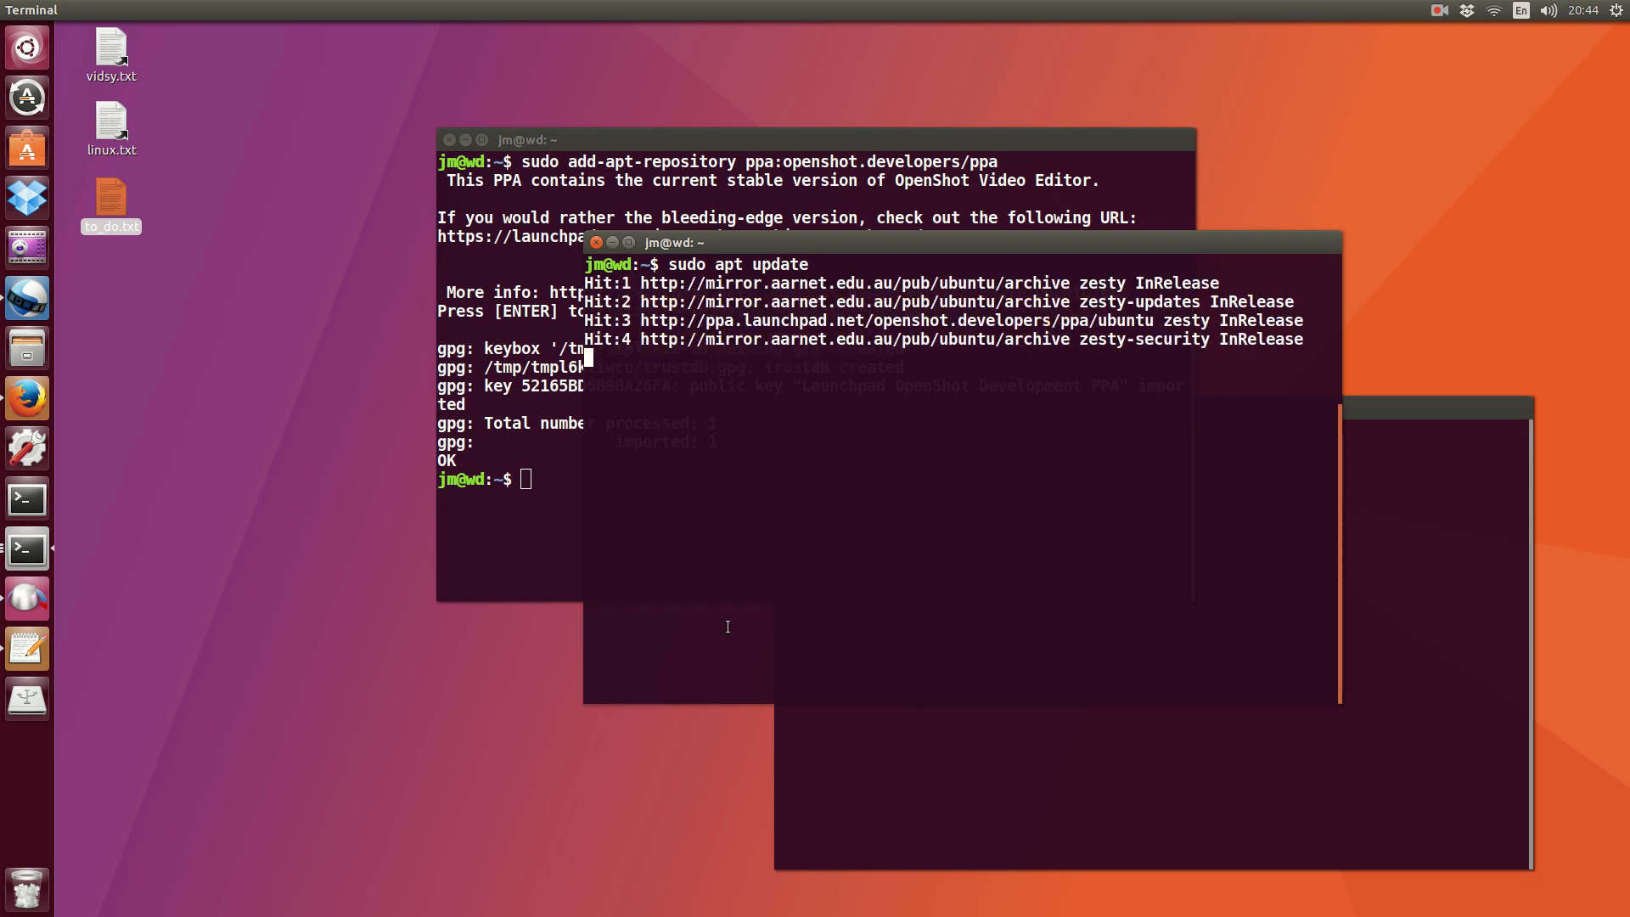
pyautogui.click(1053, 760)
pyautogui.write('sudo apt-get install openshot-qt')
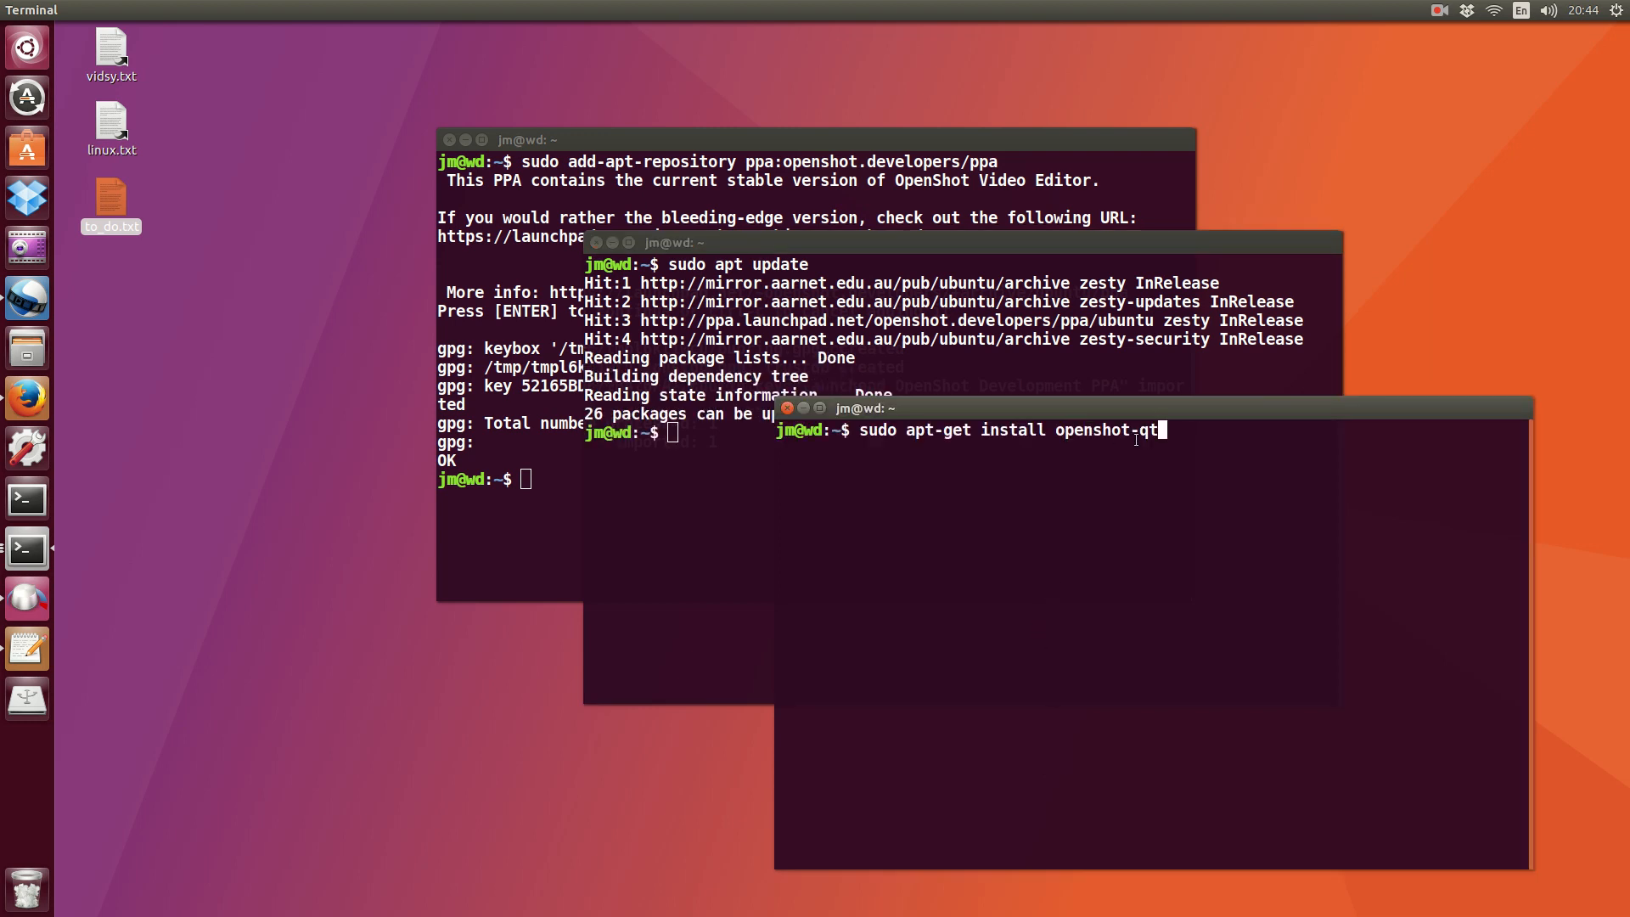
# Run sudo apt-get install openshot-qt with the sudo password; it reports version 2.4.0 already newest.
pyautogui.tripleClick(1165, 433)
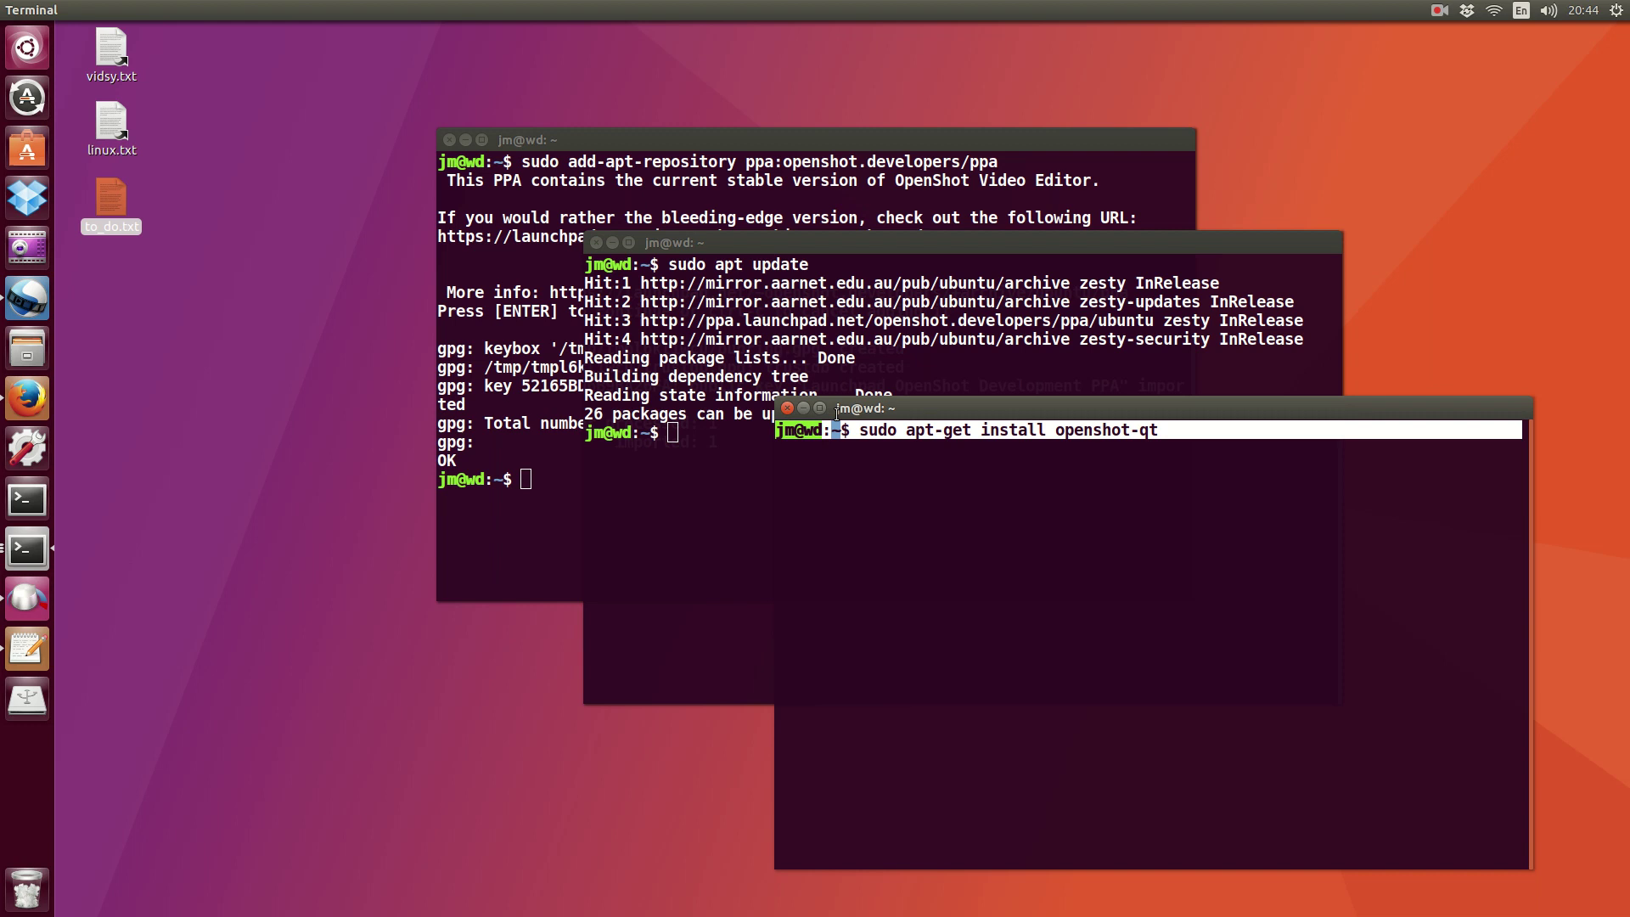
pyautogui.click(1017, 545)
pyautogui.press('Return')
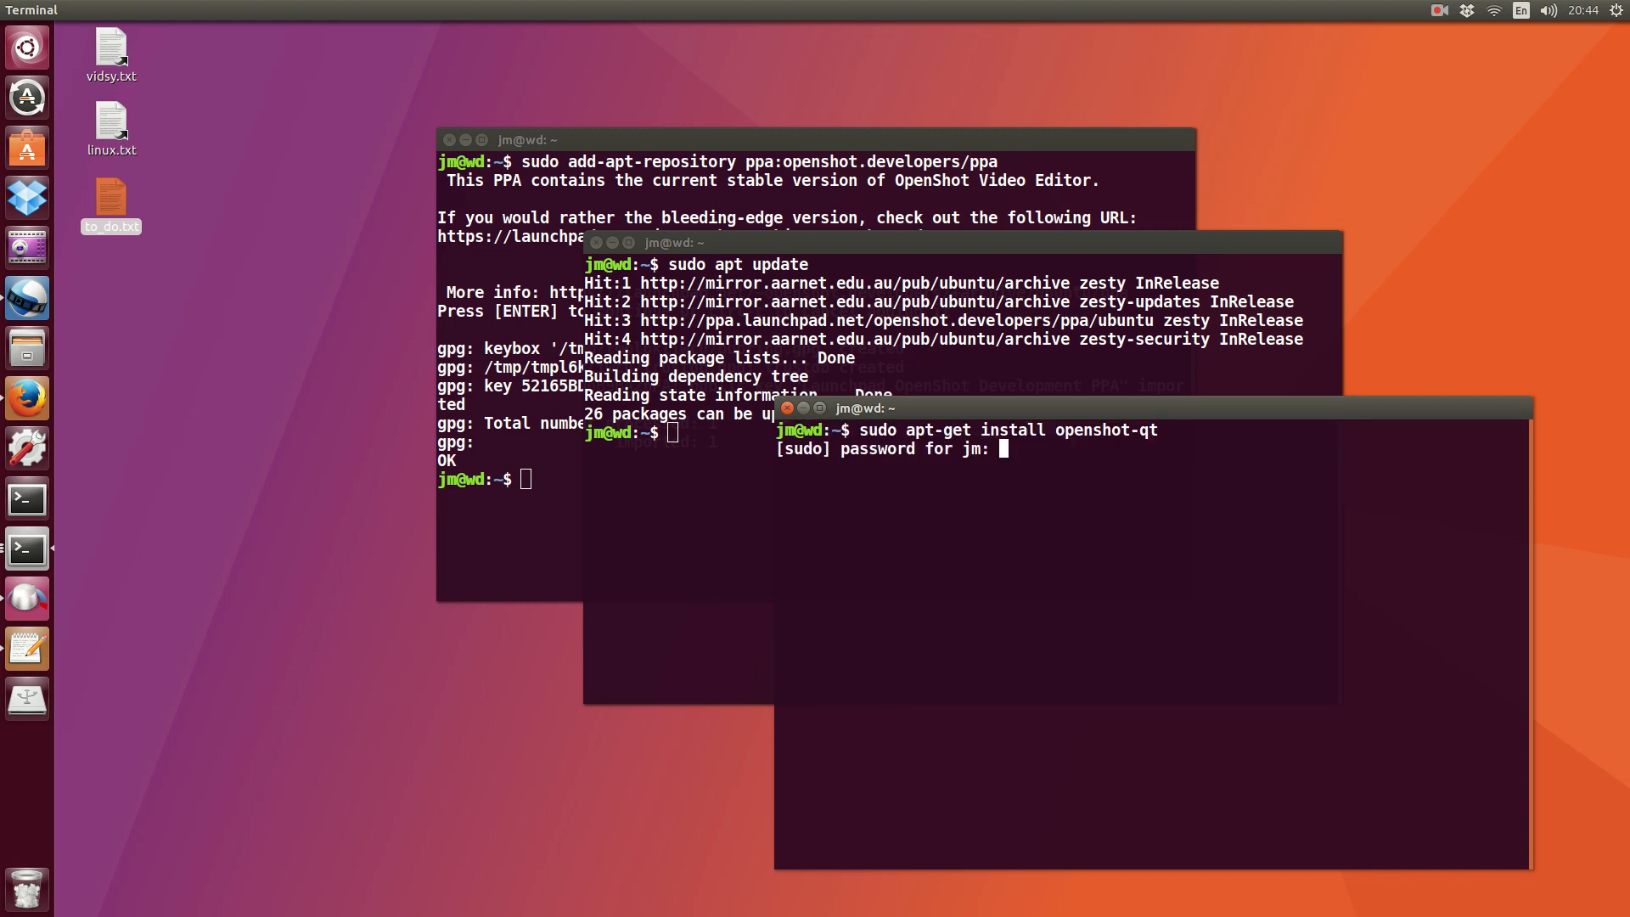
pyautogui.press('Return')
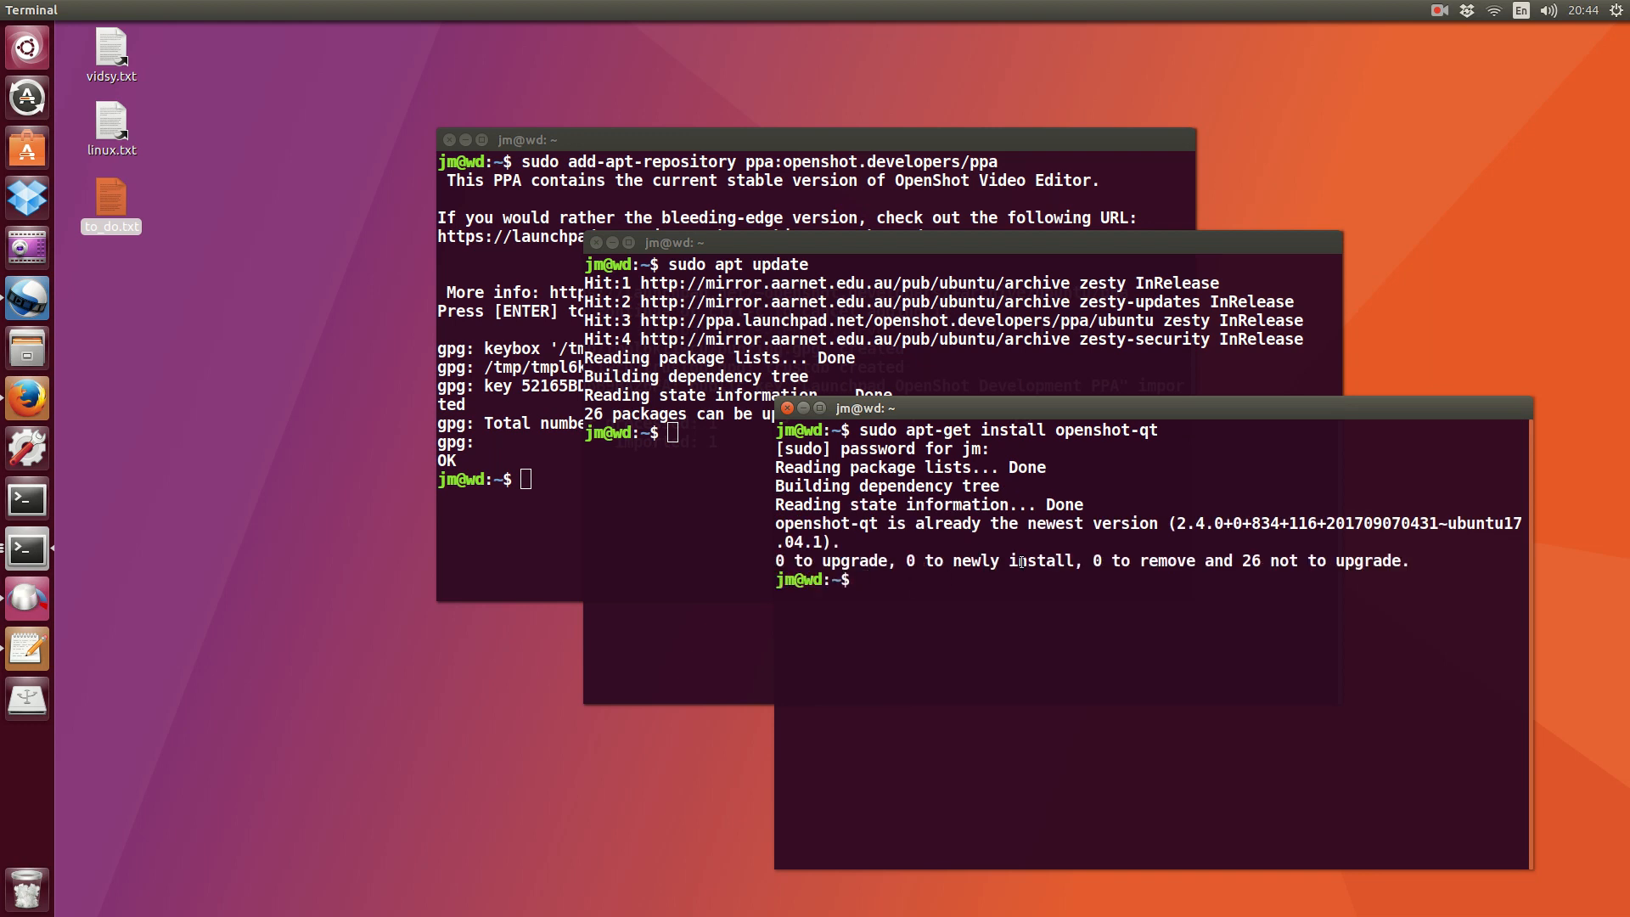
pyautogui.moveTo(1056, 522); pyautogui.dragTo(1281, 540)
pyautogui.click(1281, 538)
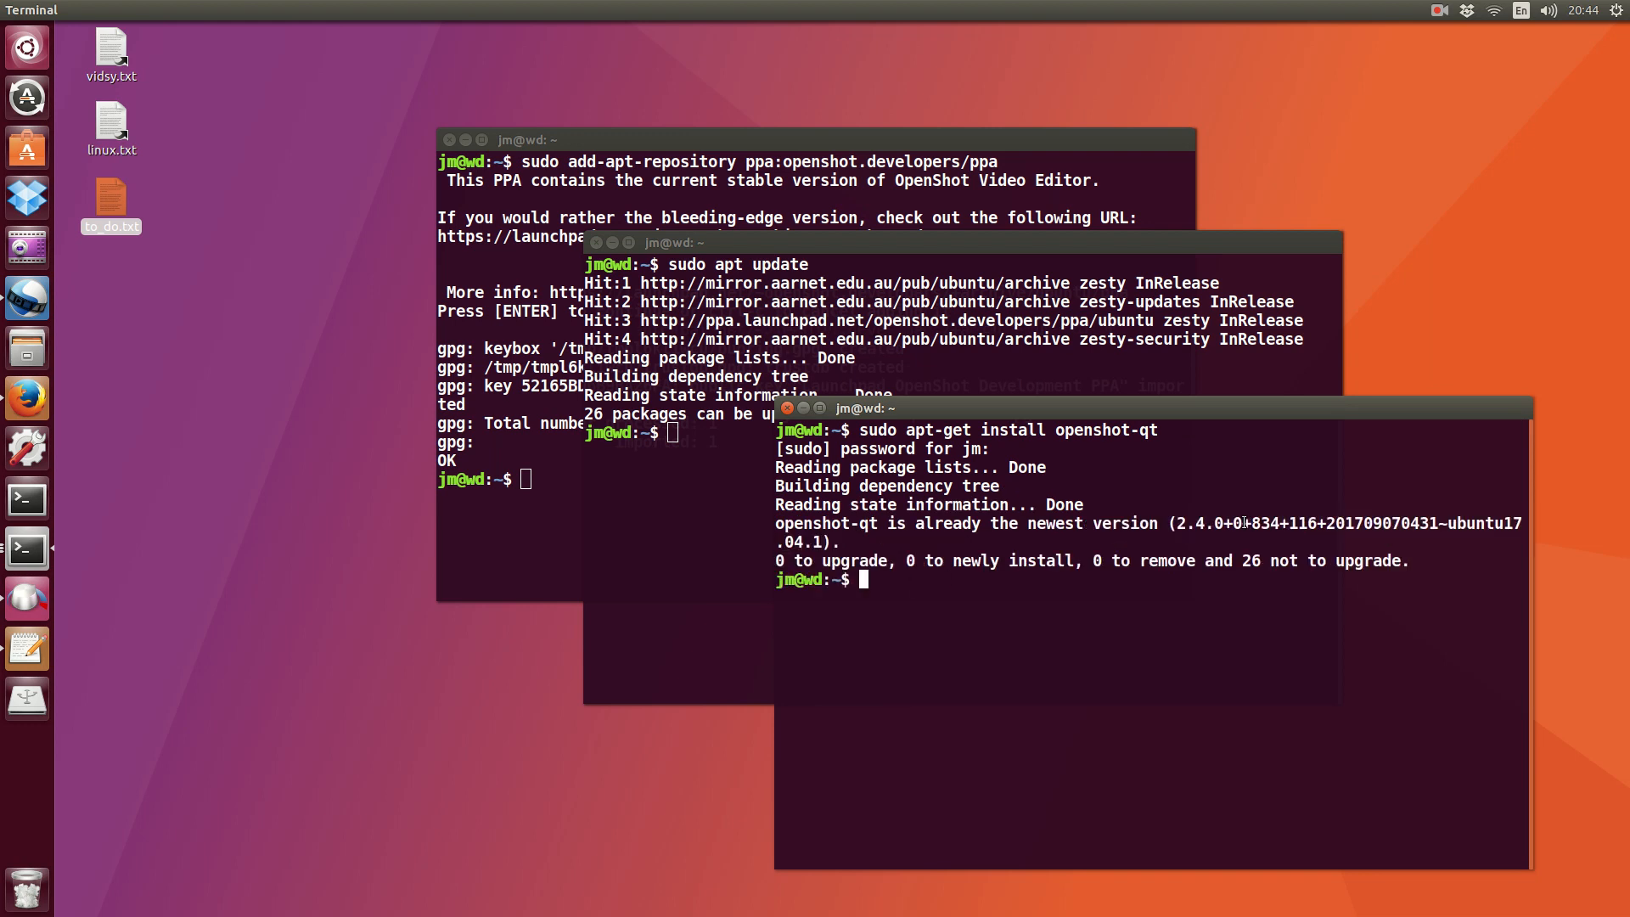